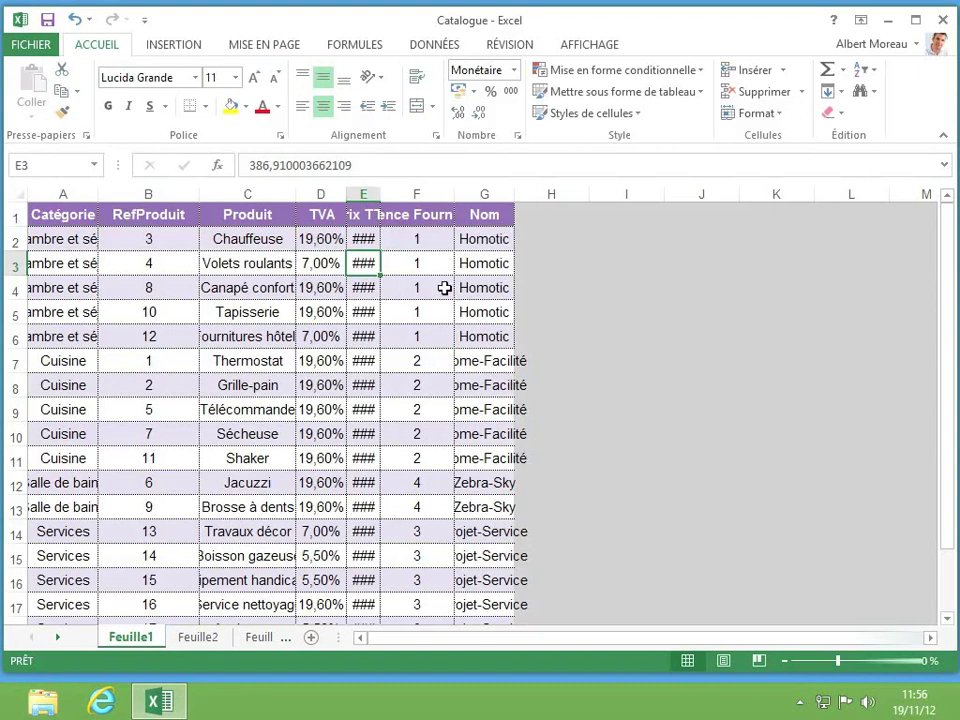
Widen column E enough to show its prices in full and autofit column F to its header text
click(363, 313)
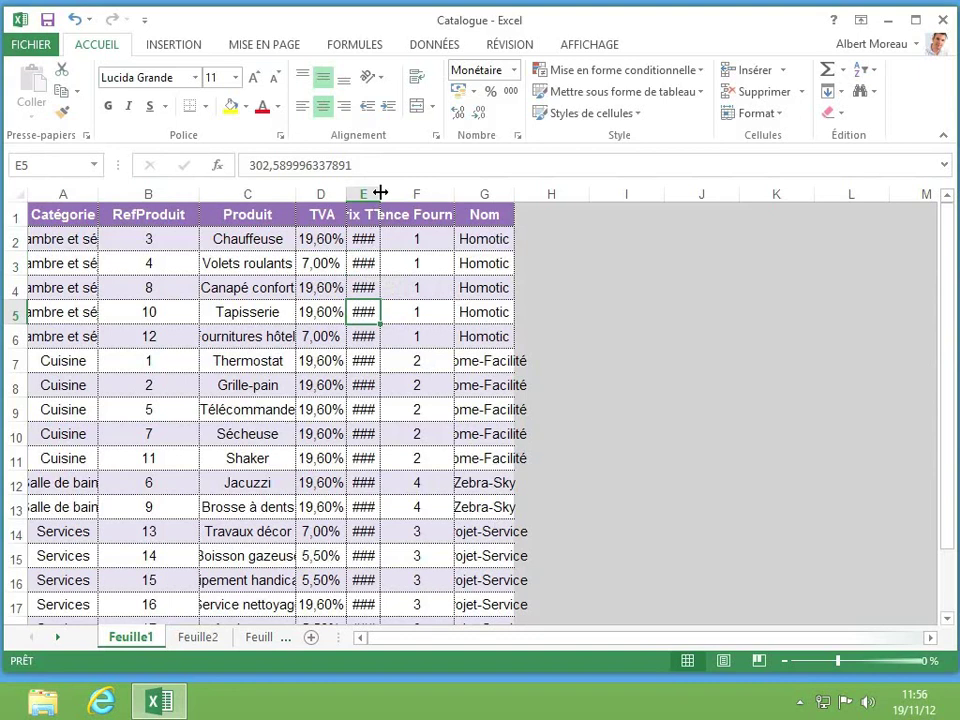
drag(380, 192, 439, 194)
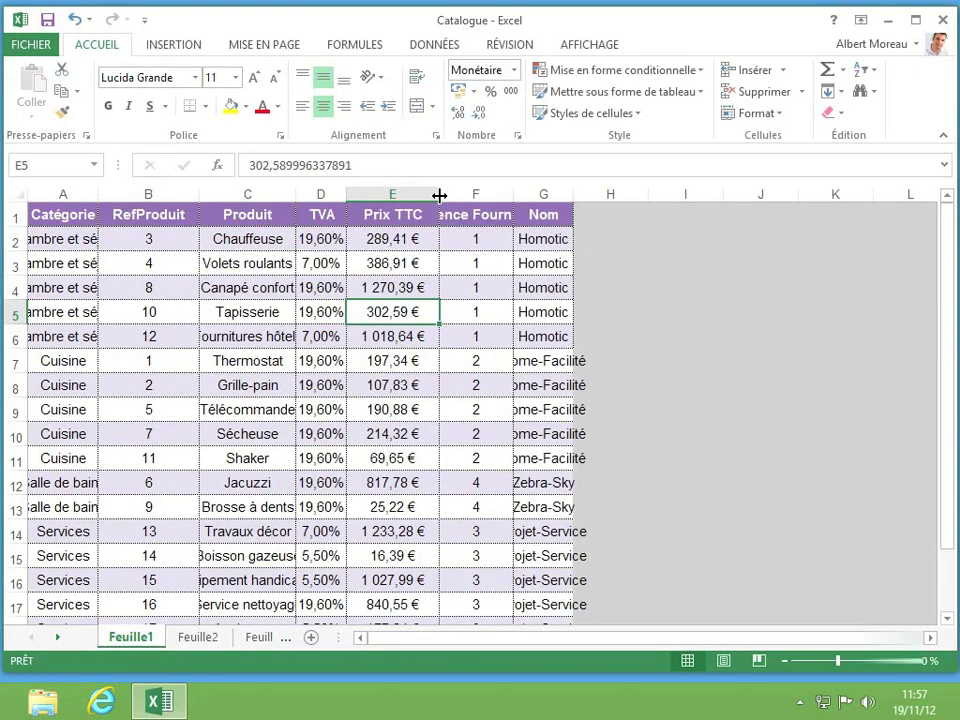
double_click(514, 193)
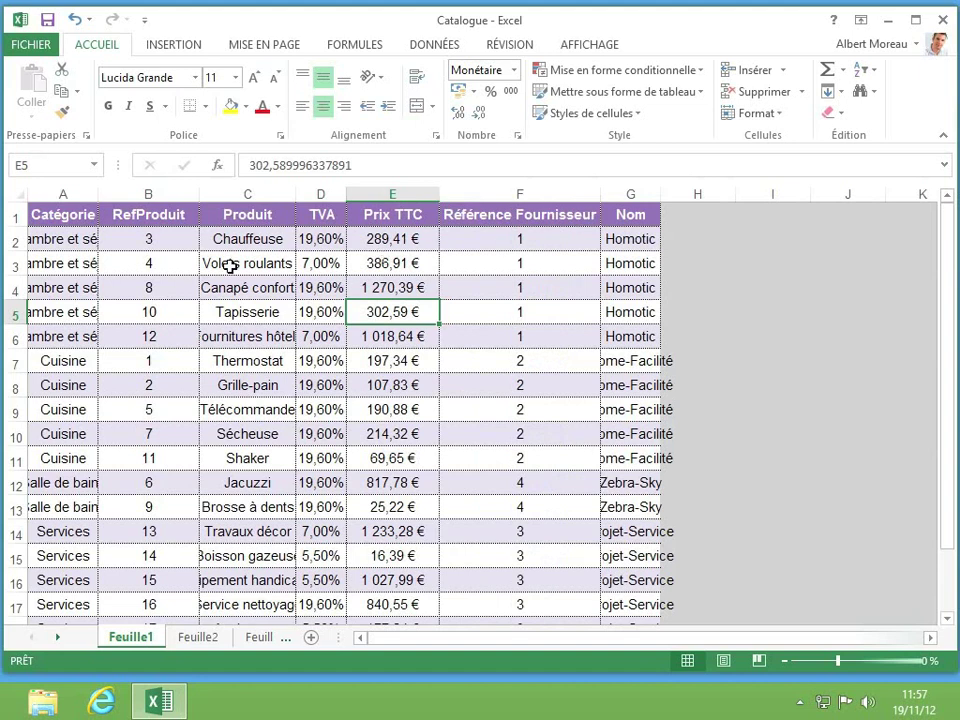
Autofit the width of all columns in the sheet to their contents
click(18, 194)
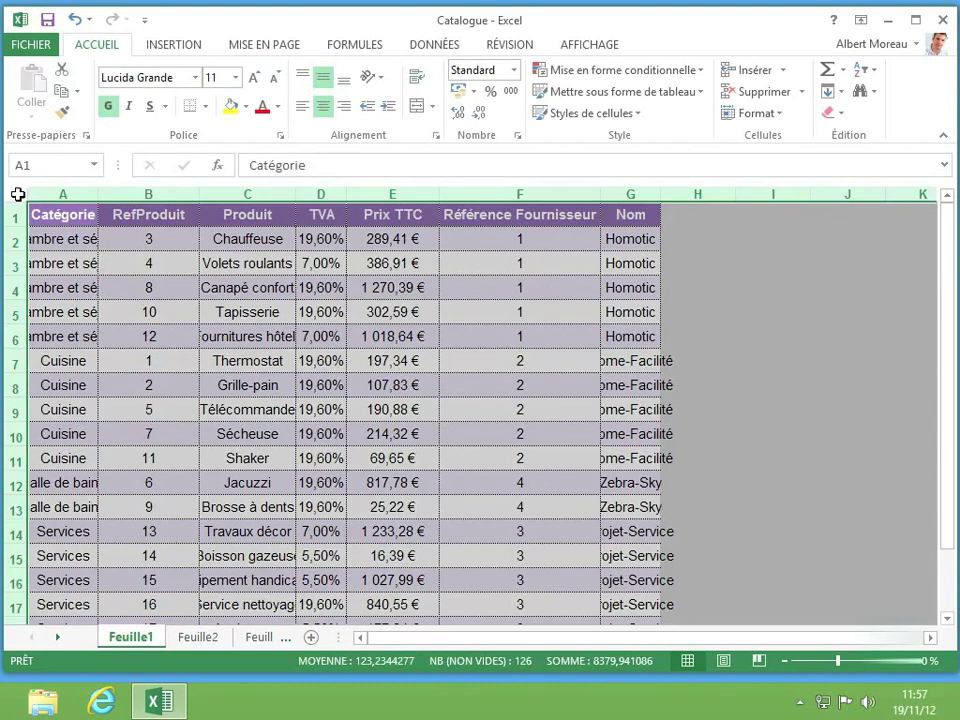
double_click(96, 194)
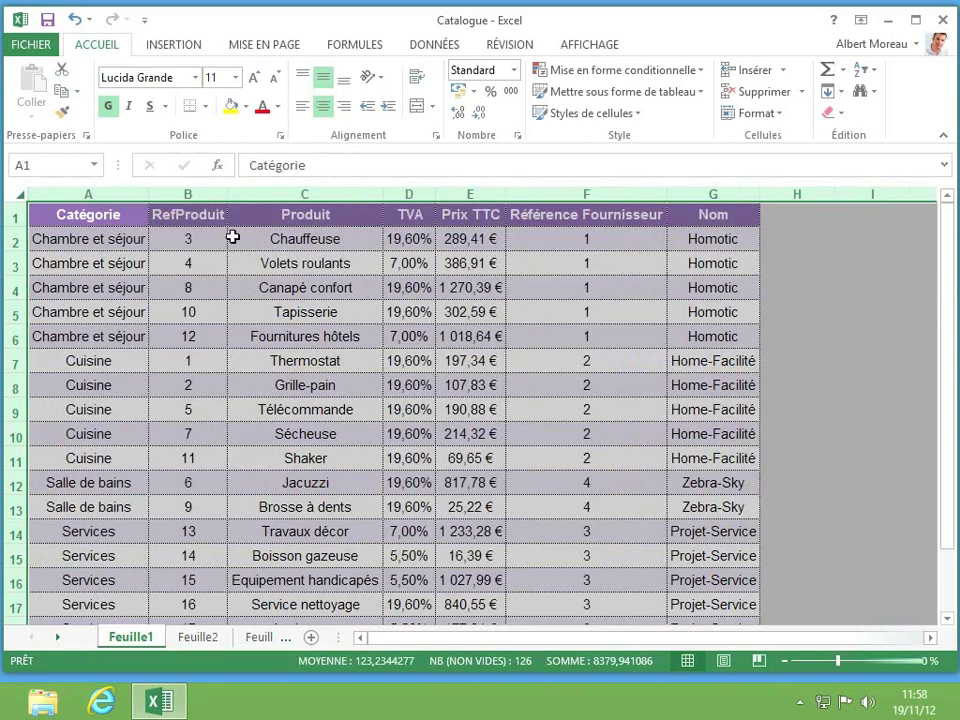
click(482, 309)
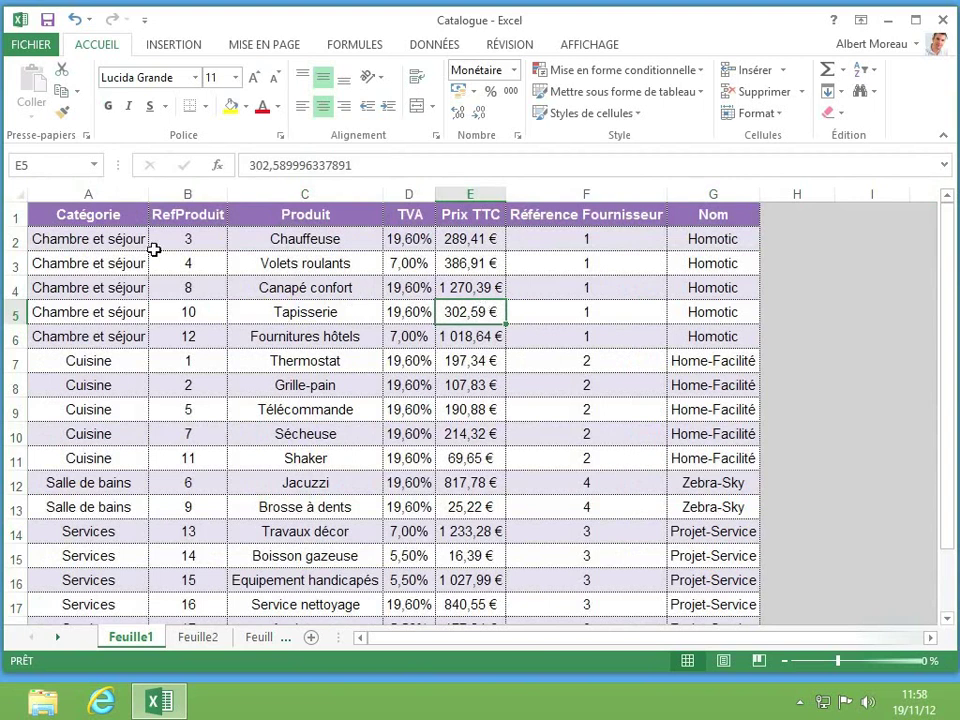
Enlarge all rows of the sheet by eye to about 22.5 and set their row height to exactly 32
click(17, 194)
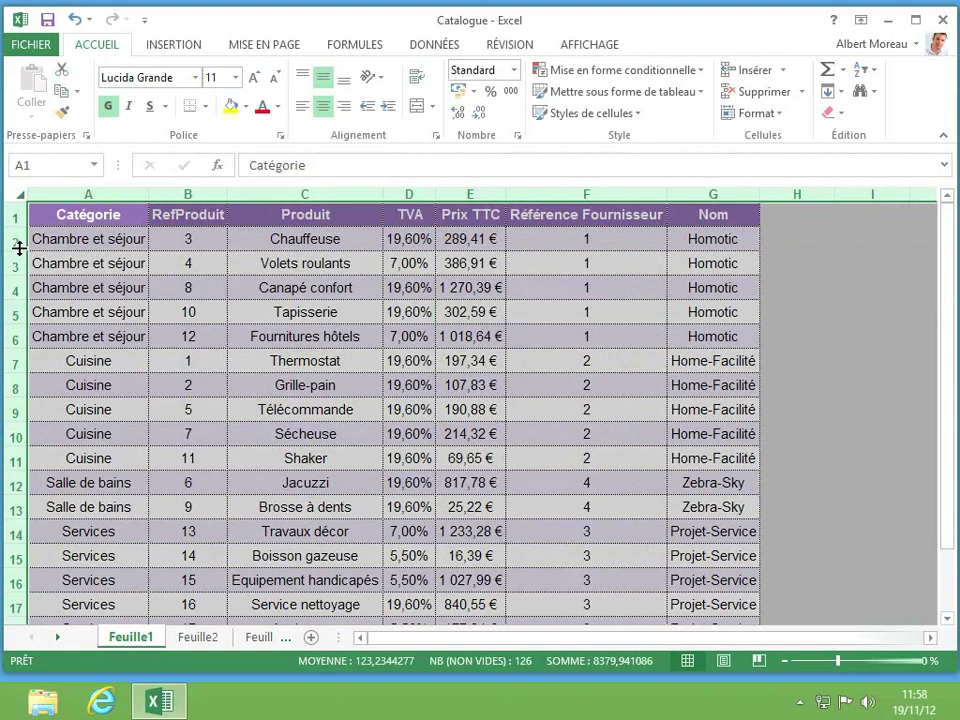
mouse_move(19, 249)
mouse_down()
mouse_move(26, 282)
mouse_move(20, 270)
mouse_up()
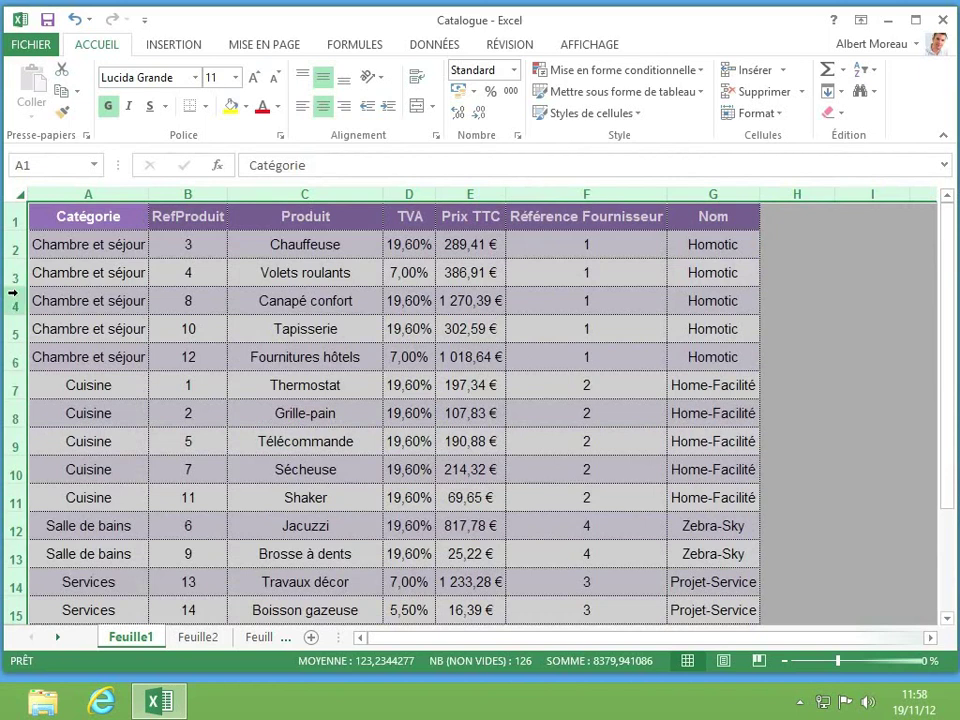
right_click(16, 300)
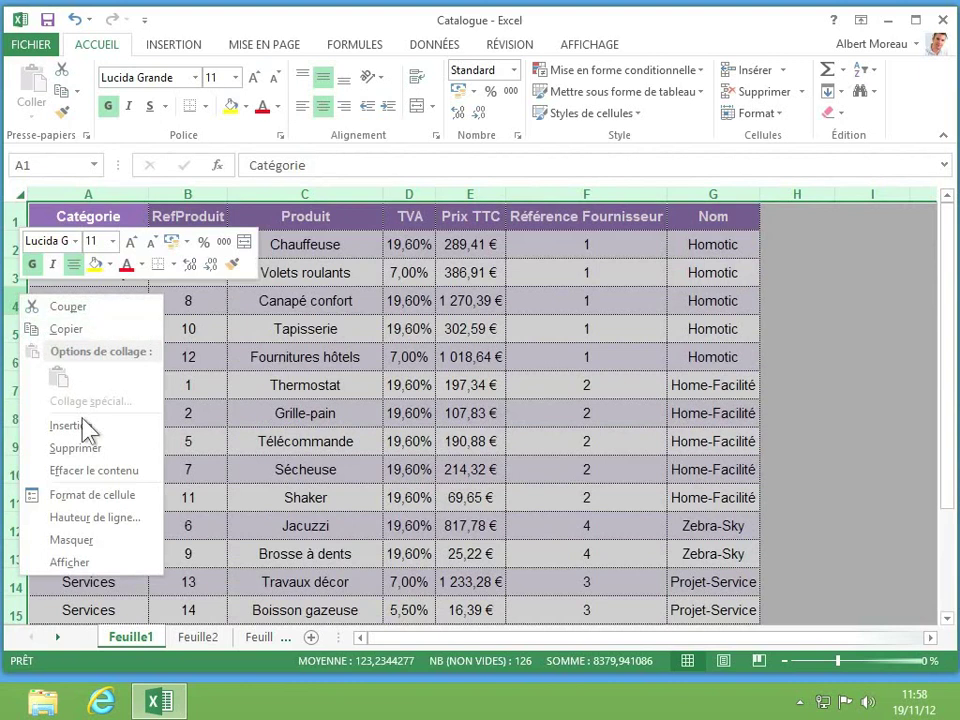
click(97, 520)
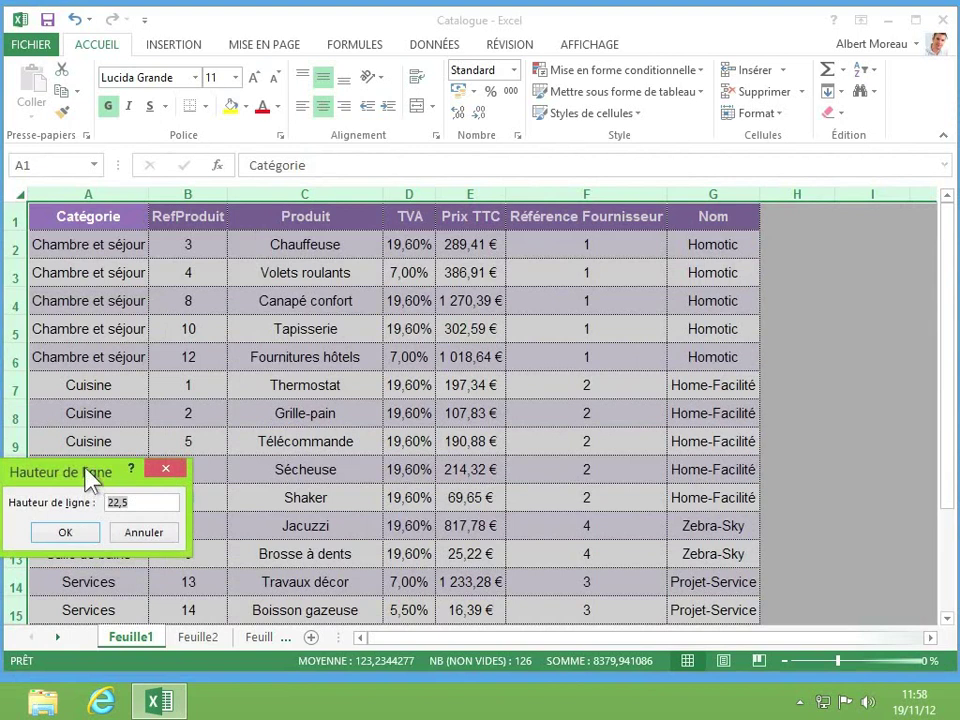
drag(94, 476, 272, 335)
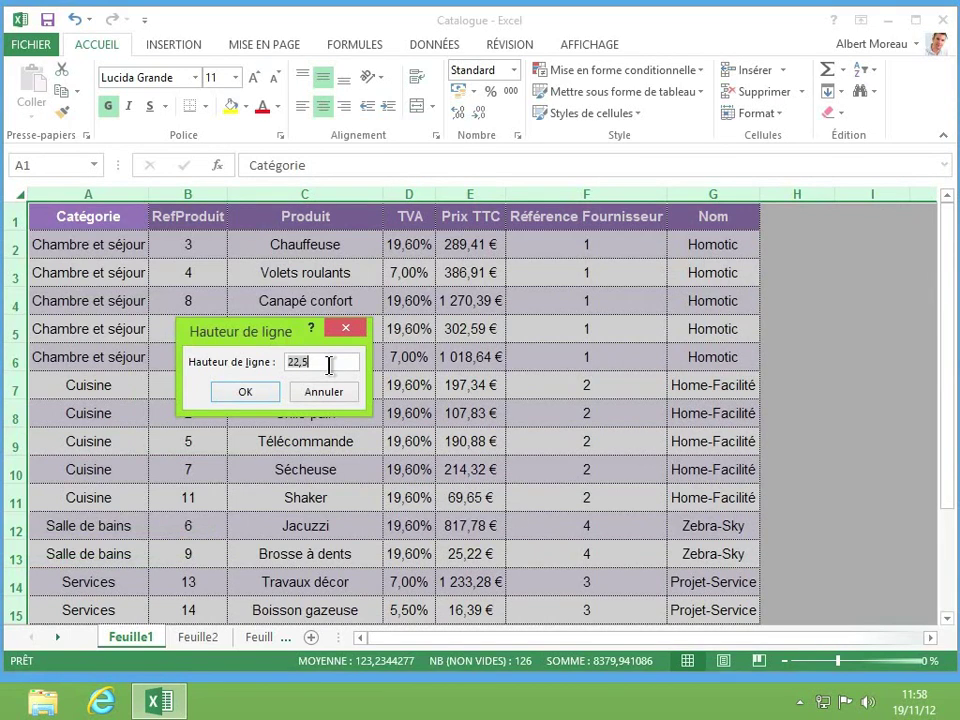
key(BackSpace)
key(BackSpace)
key(BackSpace)
key(BackSpace)
text(32)
click(242, 392)
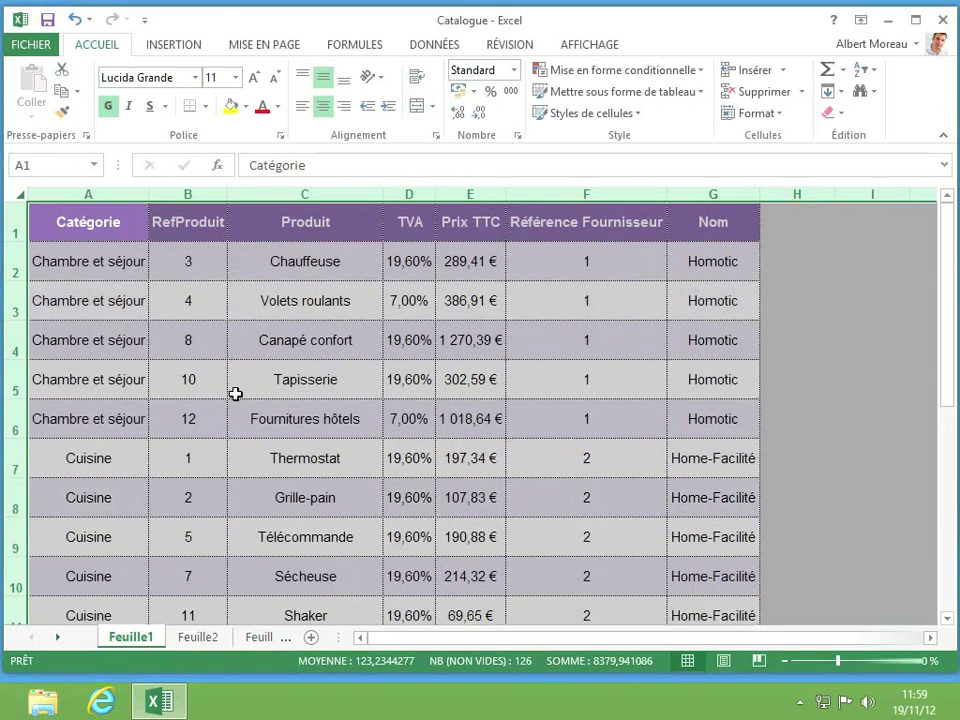
click(46, 376)
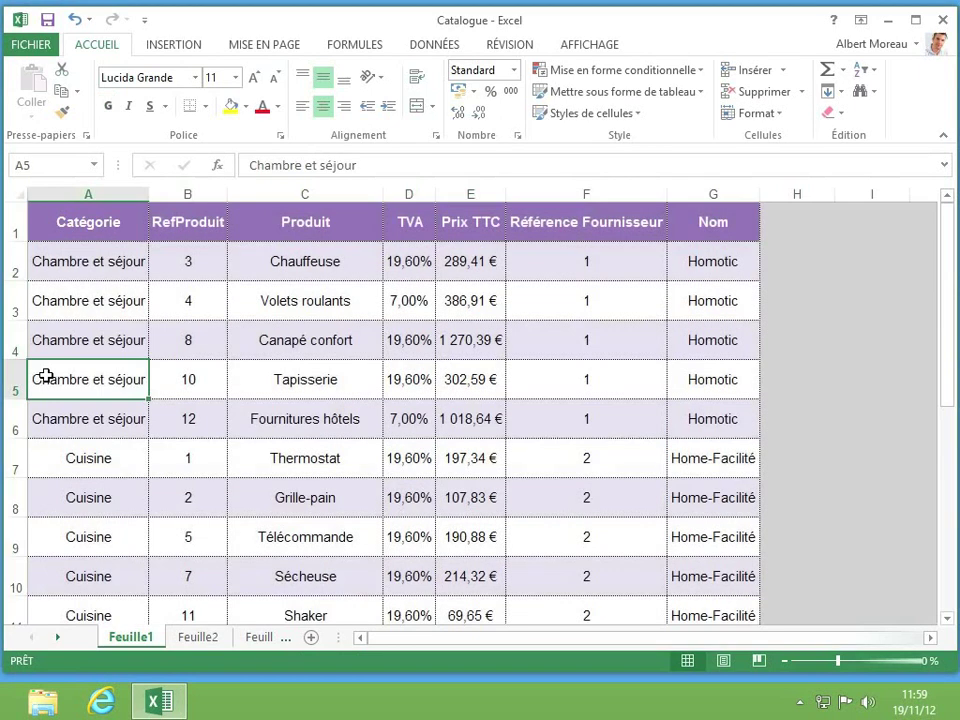
Set the ruler units to Millimètres in the display section of the advanced Excel options and apply the change
click(32, 45)
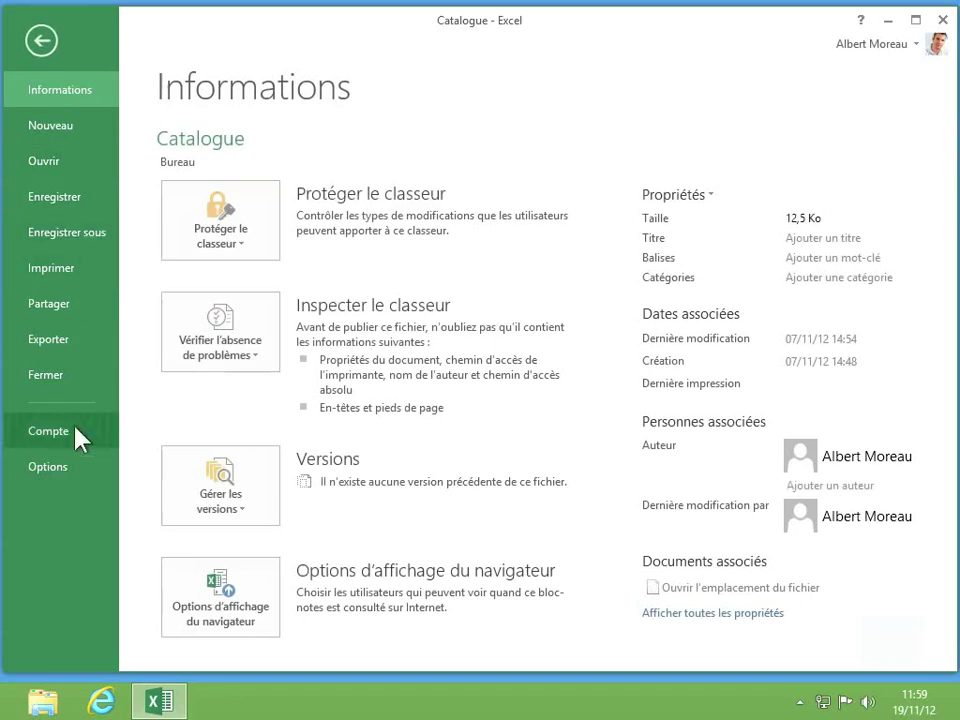
click(50, 476)
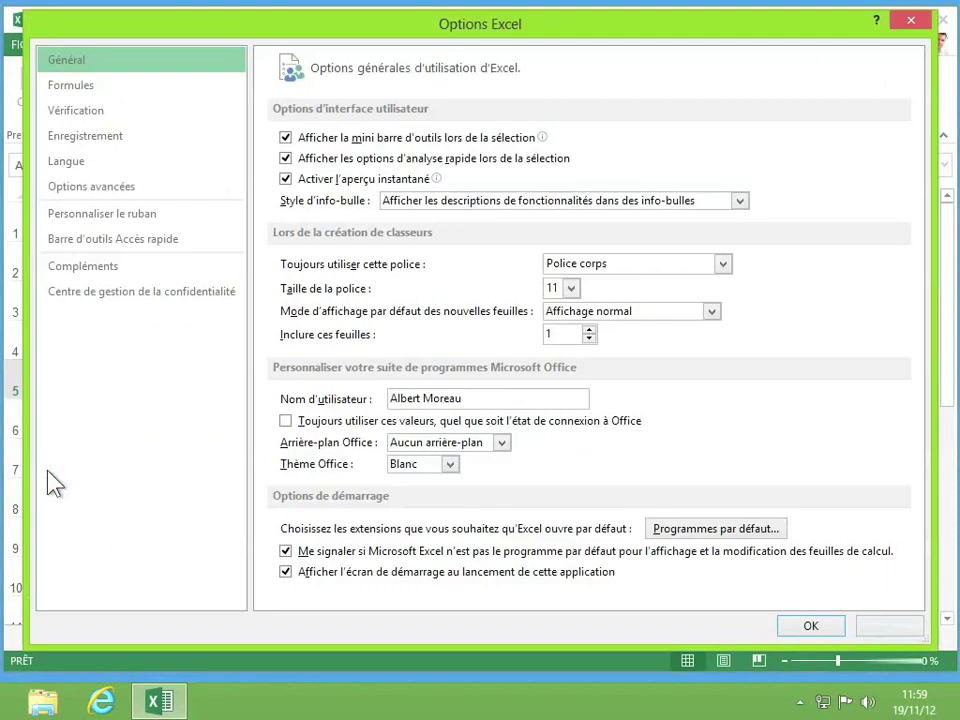
click(122, 199)
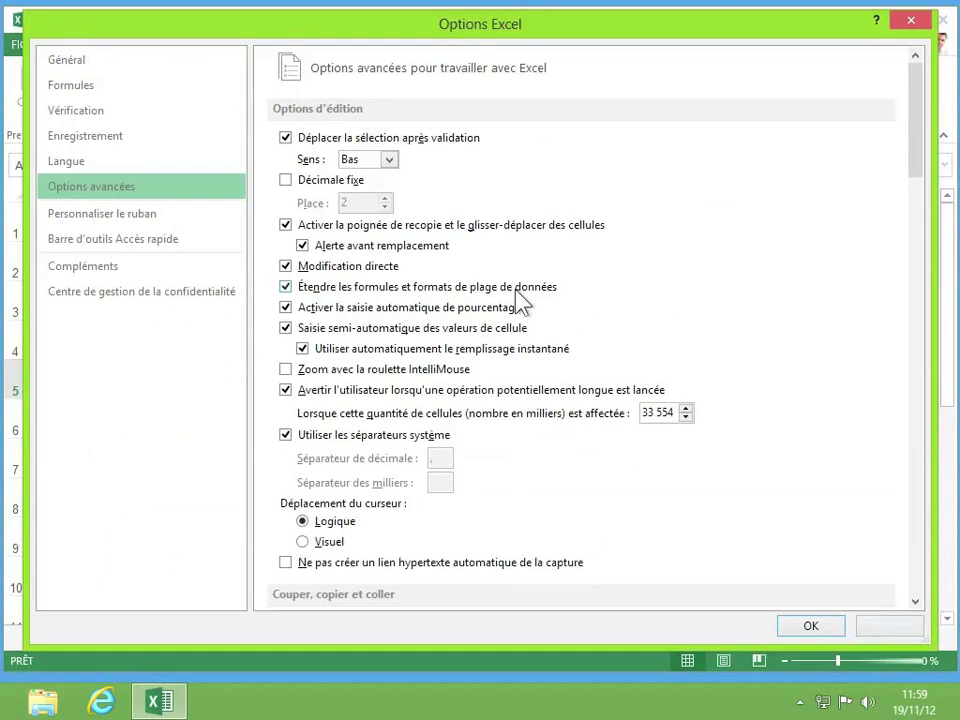
scroll(520, 300, down, 3)
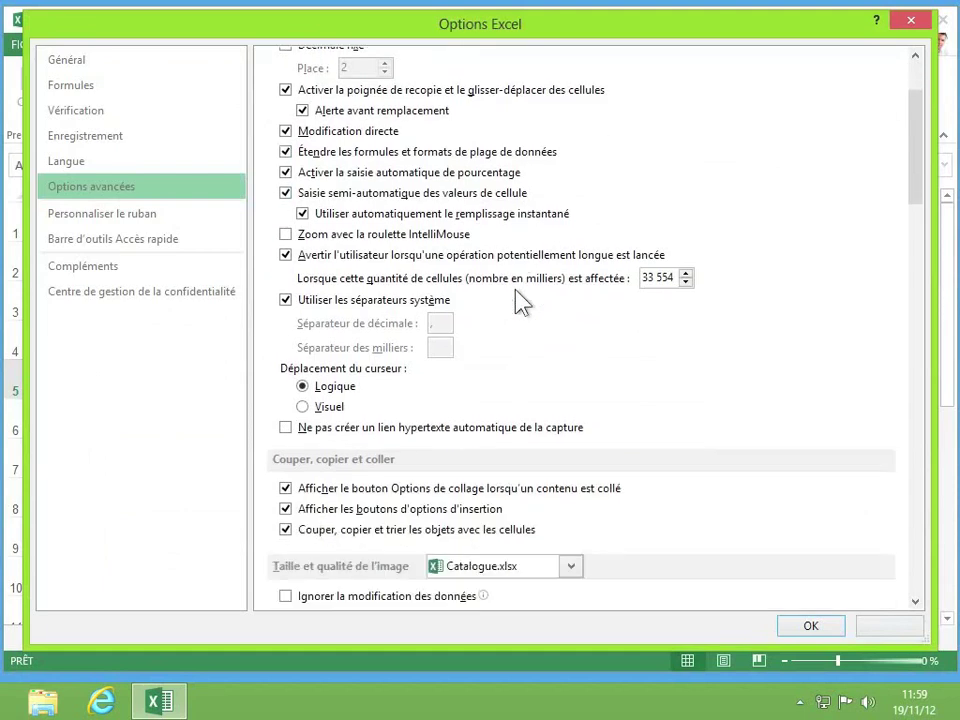
scroll(520, 300, down, 3)
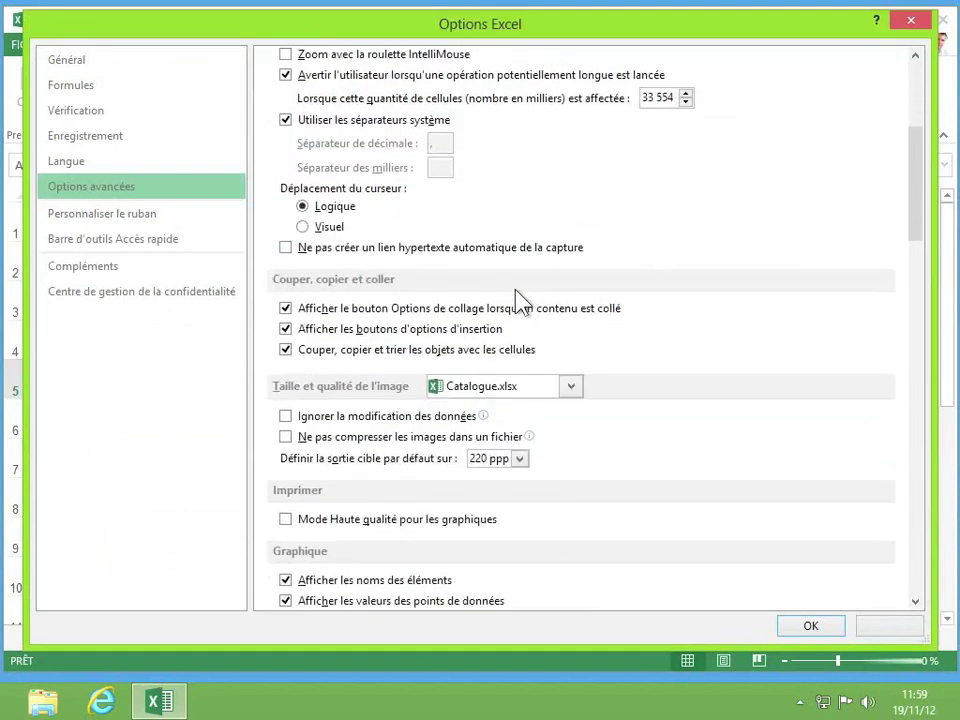
scroll(520, 300, down, 3)
scroll(520, 300, down, 3)
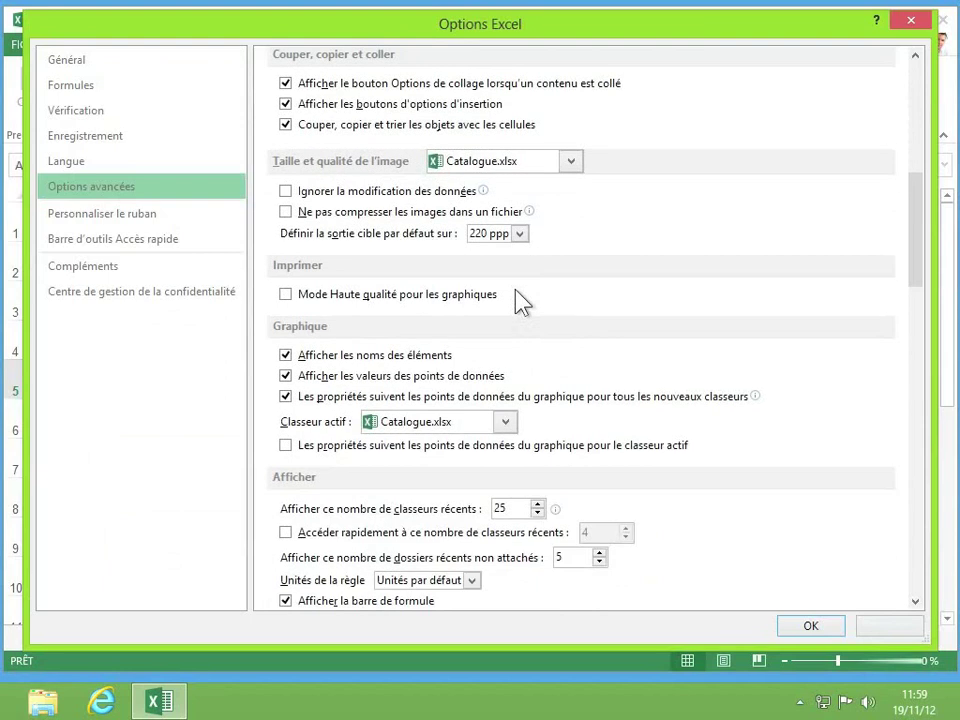
scroll(520, 300, down, 1)
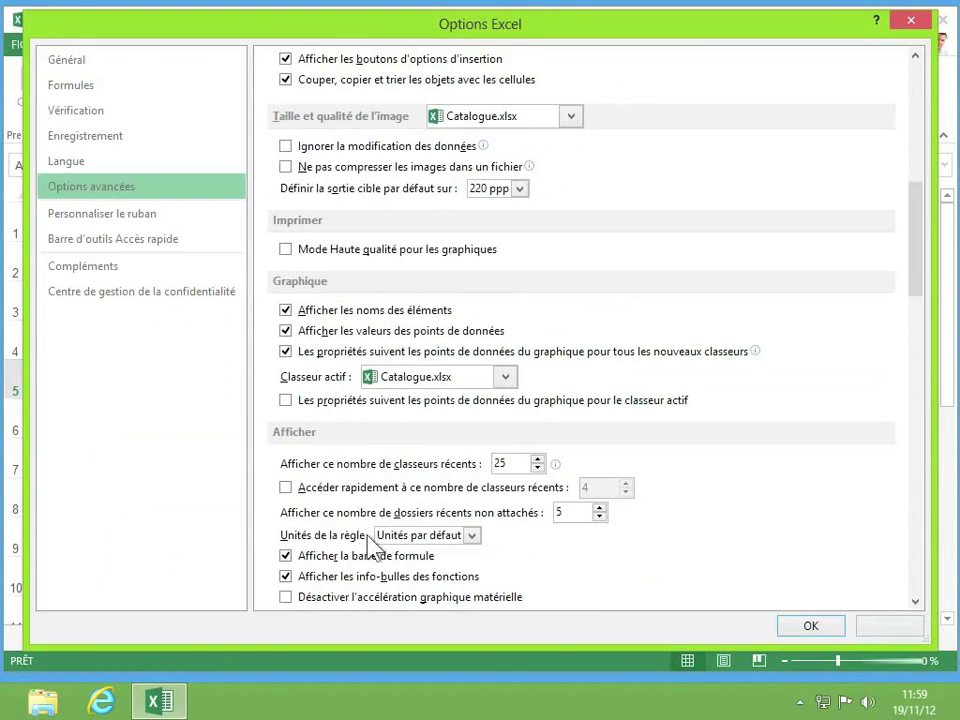
click(471, 536)
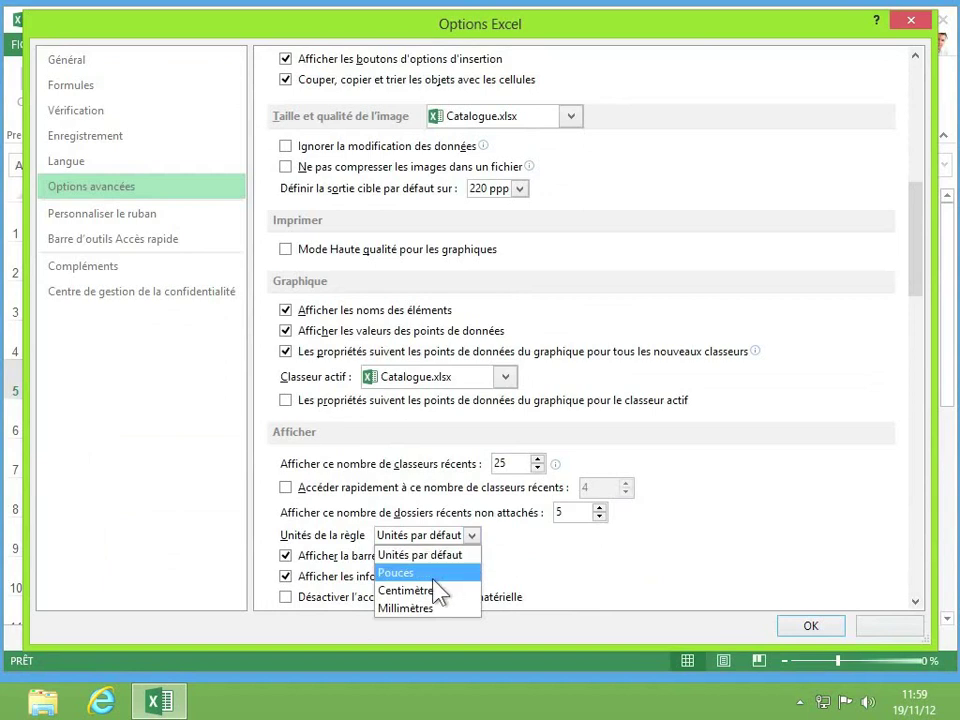
click(446, 612)
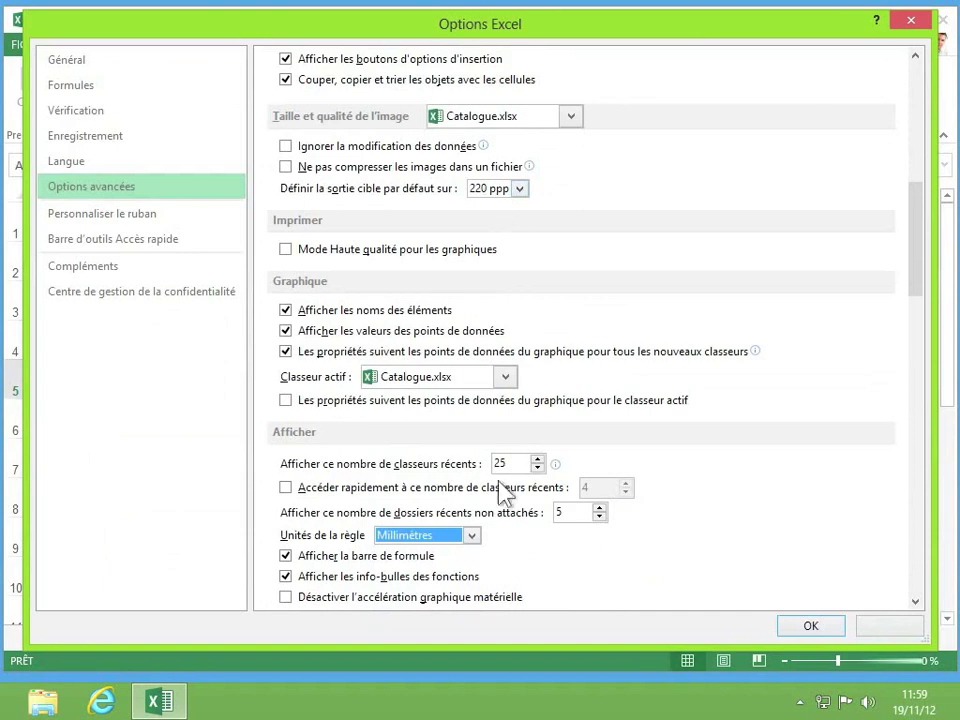
click(815, 630)
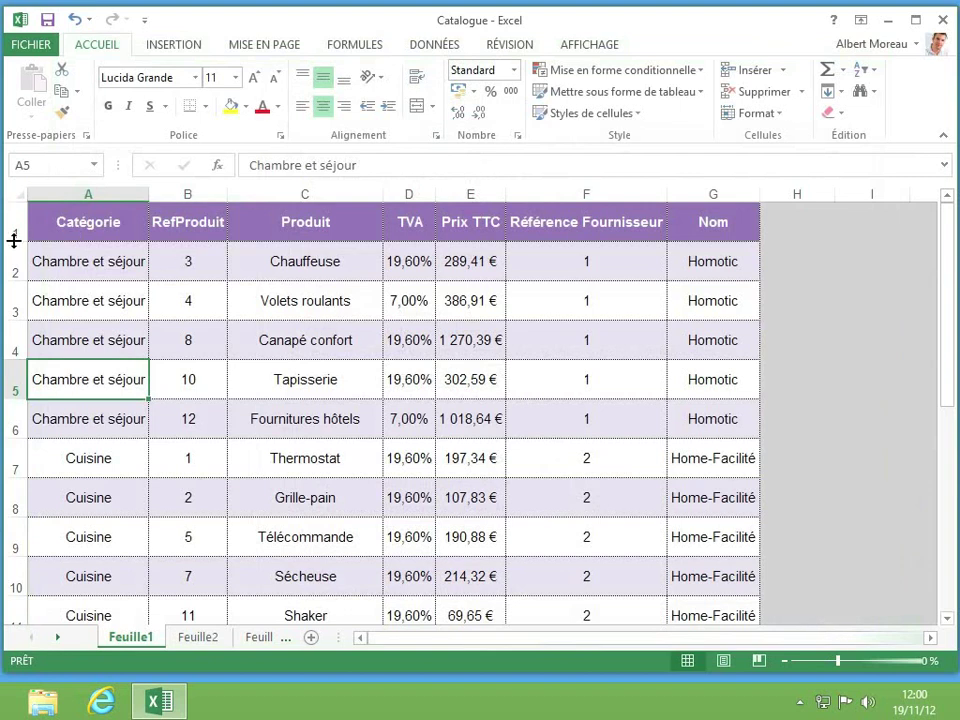
Make header row 1 slightly taller than the data rows
drag(14, 240, 15, 254)
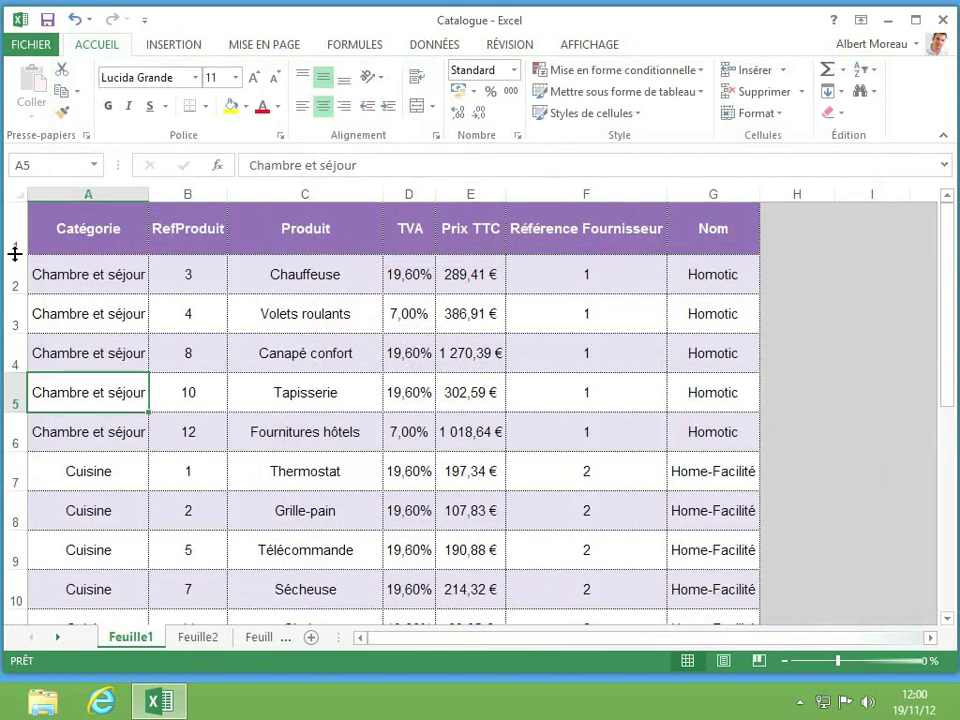
click(165, 278)
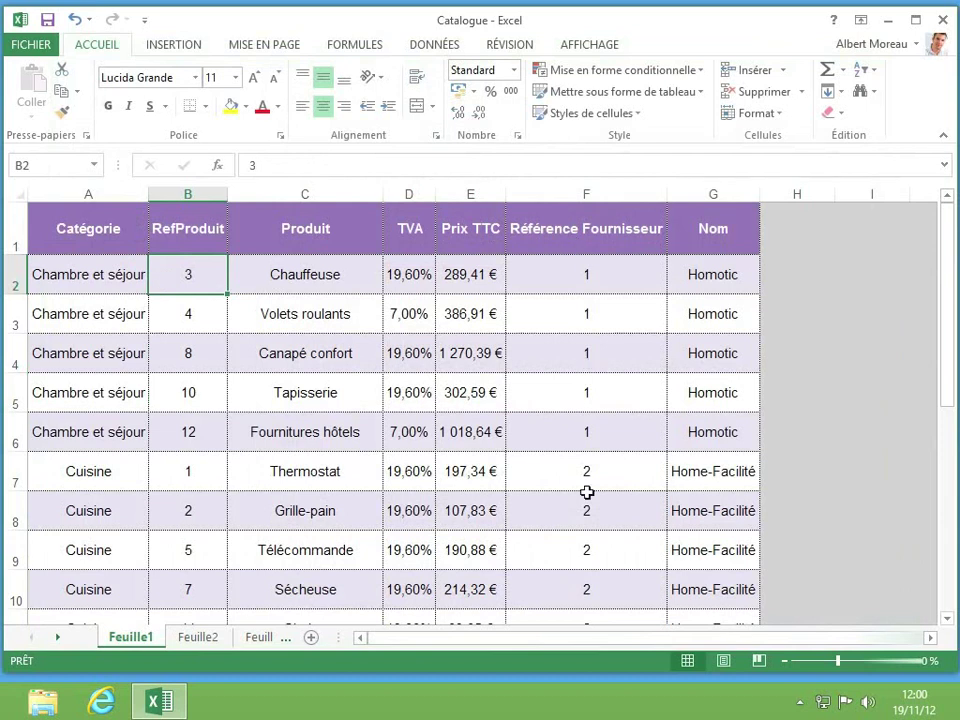
Narrow column F, wrap the text of its header cell F1, and adjust the width so "Référence Fournisseur" fits on two lines
drag(668, 193, 587, 197)
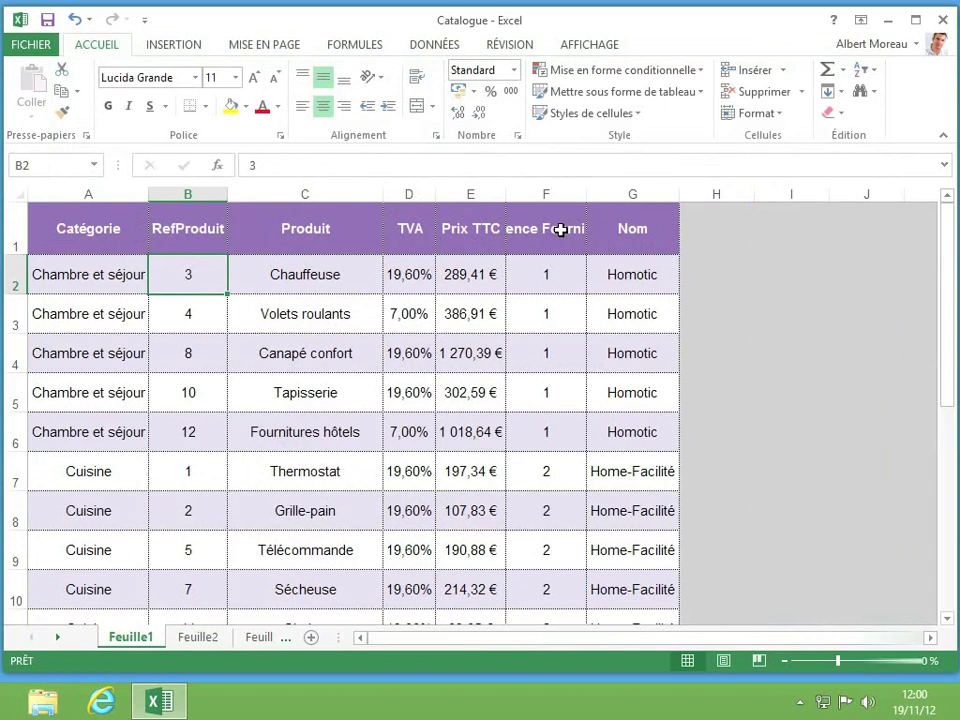
click(553, 229)
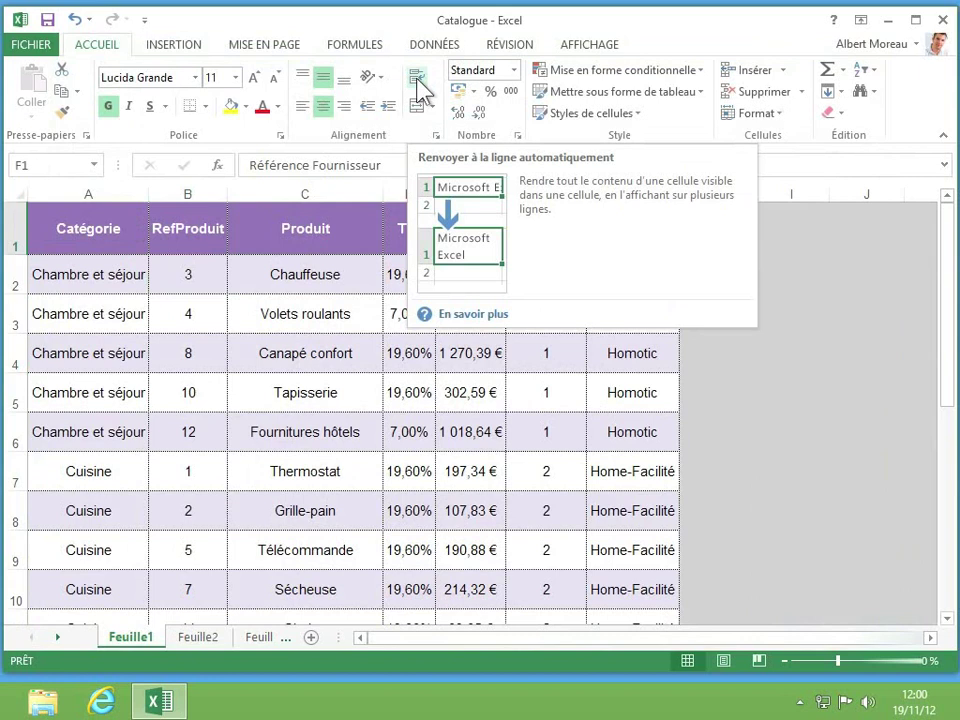
click(418, 80)
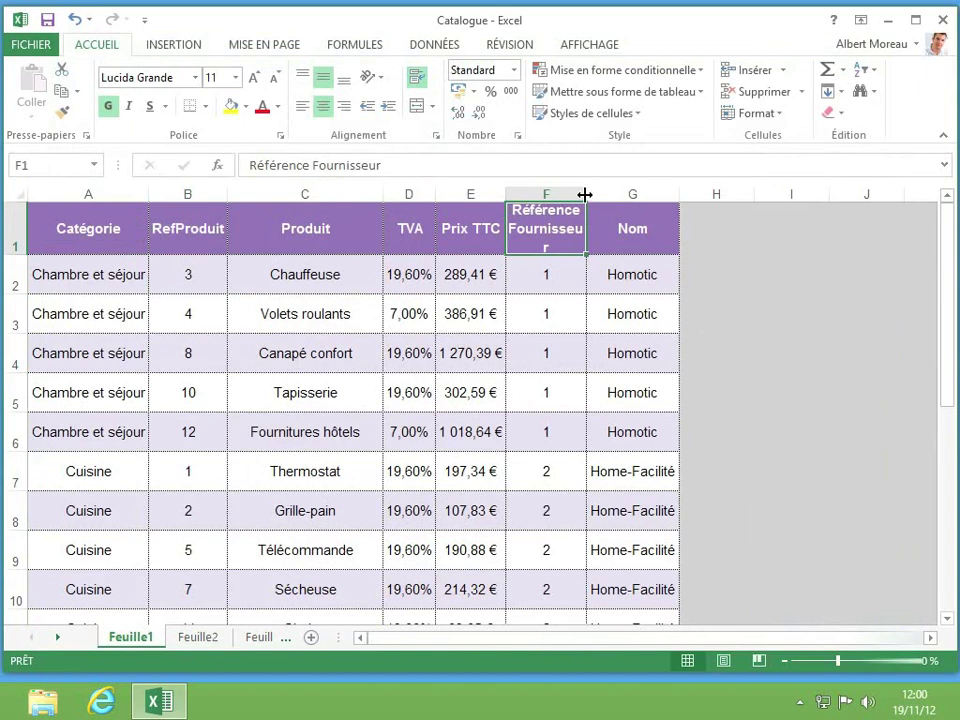
drag(585, 194, 594, 194)
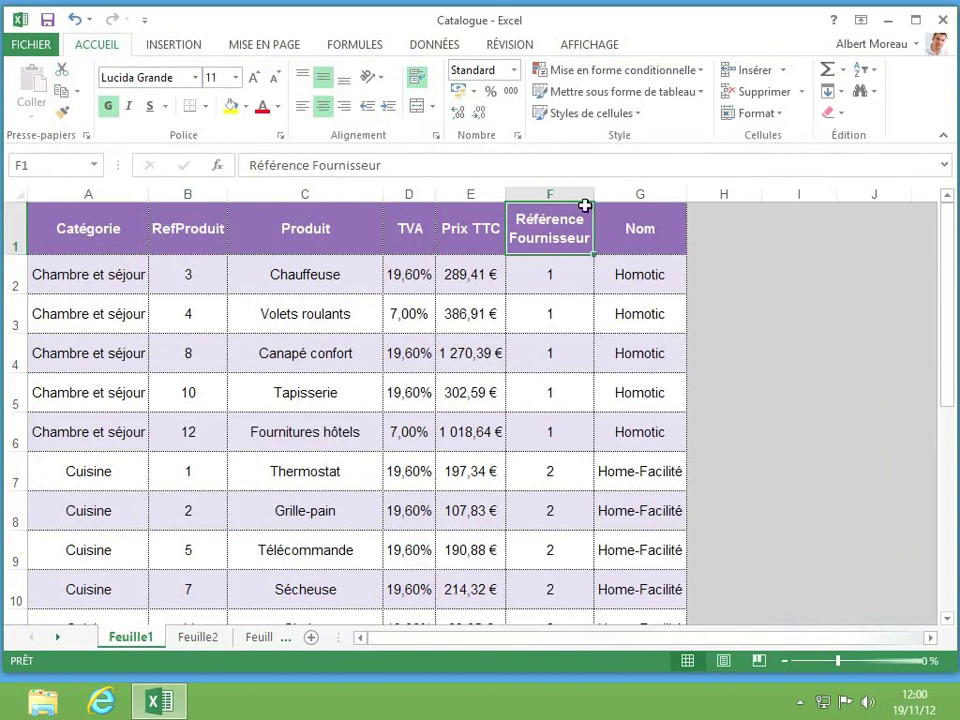